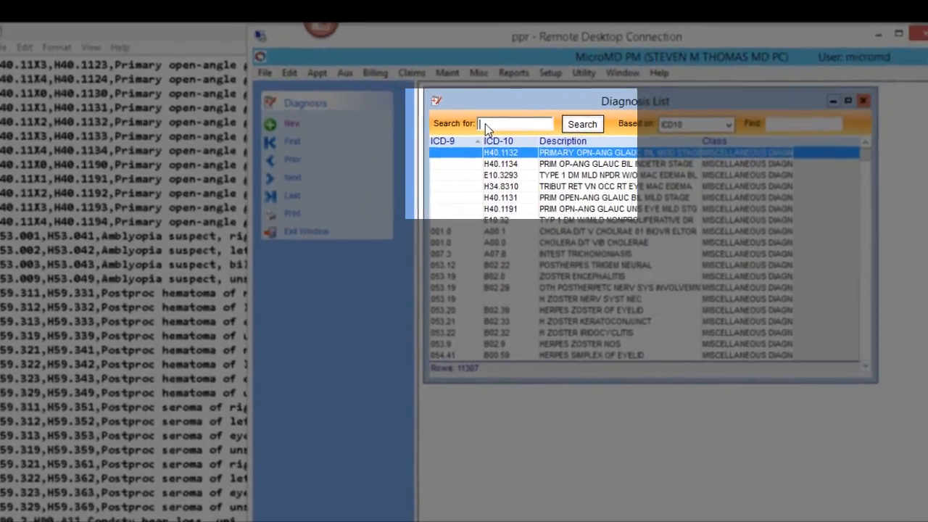
Search the diagnosis list for ICD-10 code H40.1123 and dismiss the resulting message.
click(542, 139)
text(H40.1123)
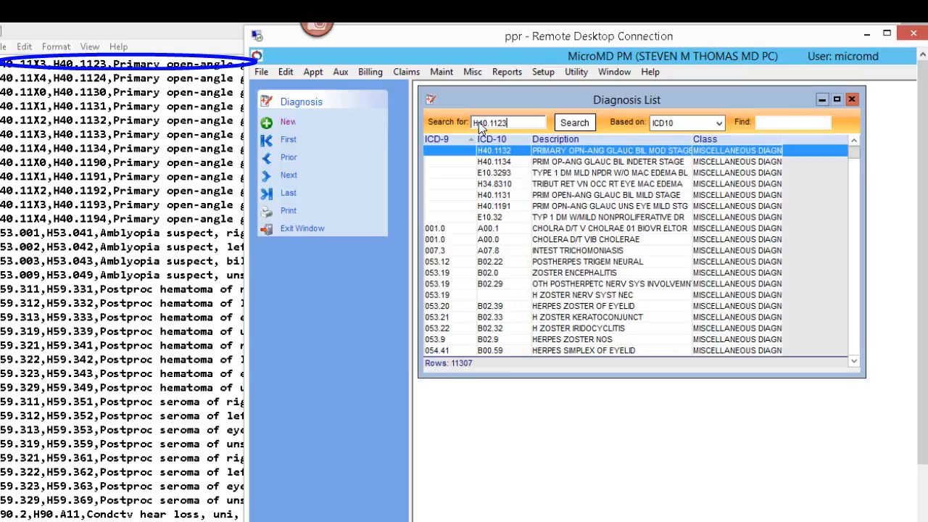
key(Return)
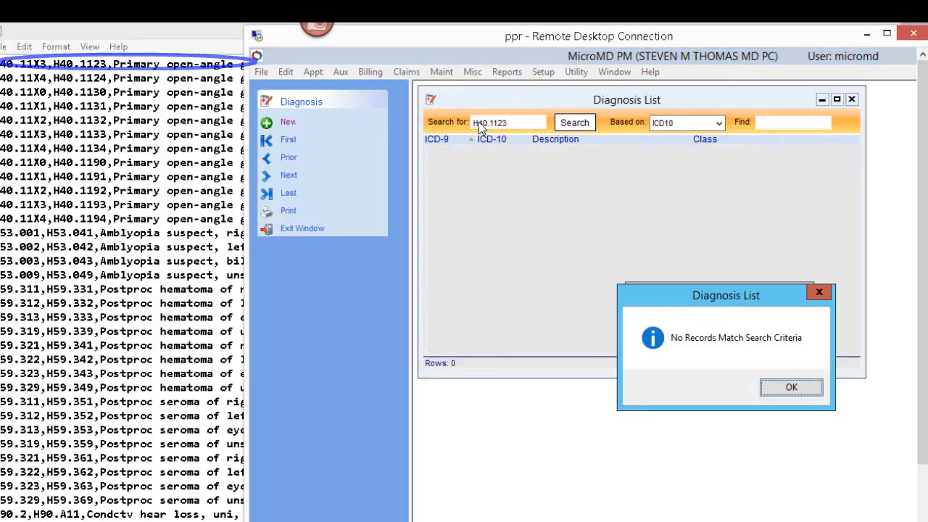
click(790, 387)
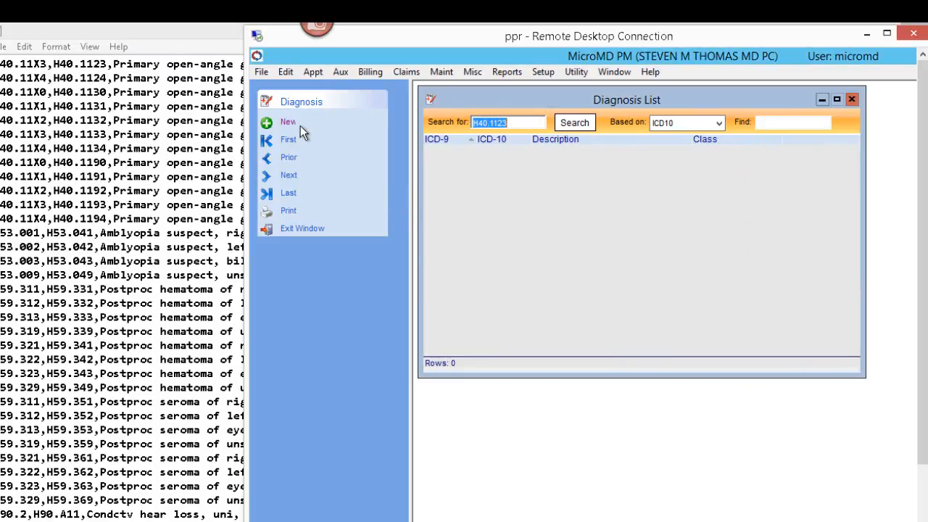
Create and save a new diagnosis with ICD-10 billing code H40.1123, using the ICD-10 description, and close its detail window.
click(289, 125)
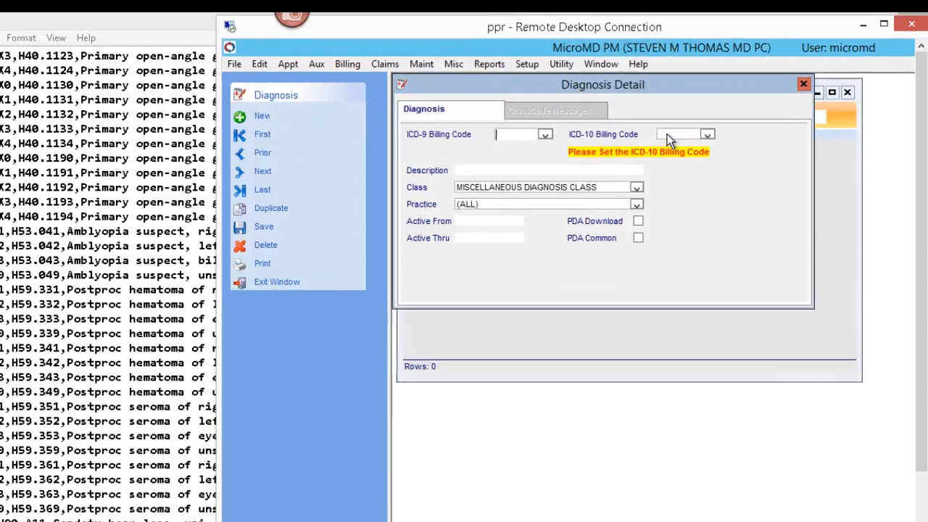
click(668, 138)
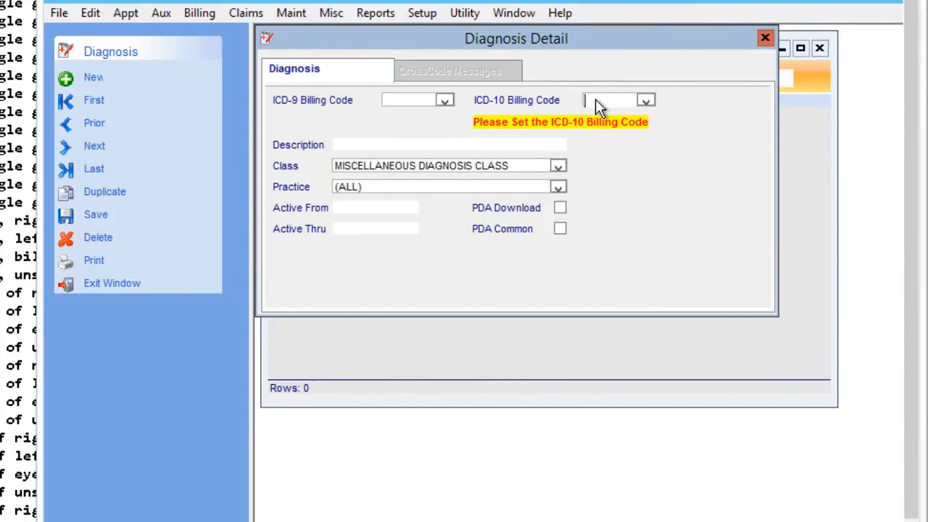
text(H40.1123)
key(Tab)
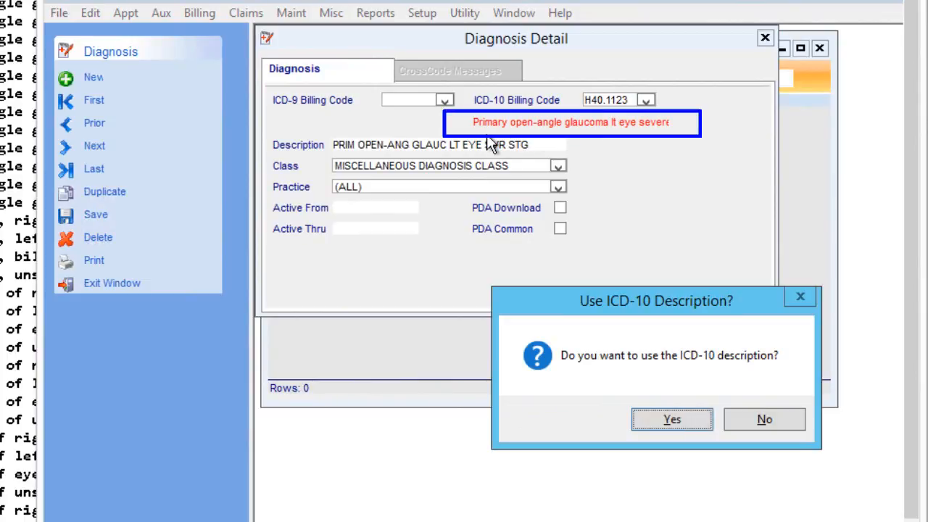
click(671, 421)
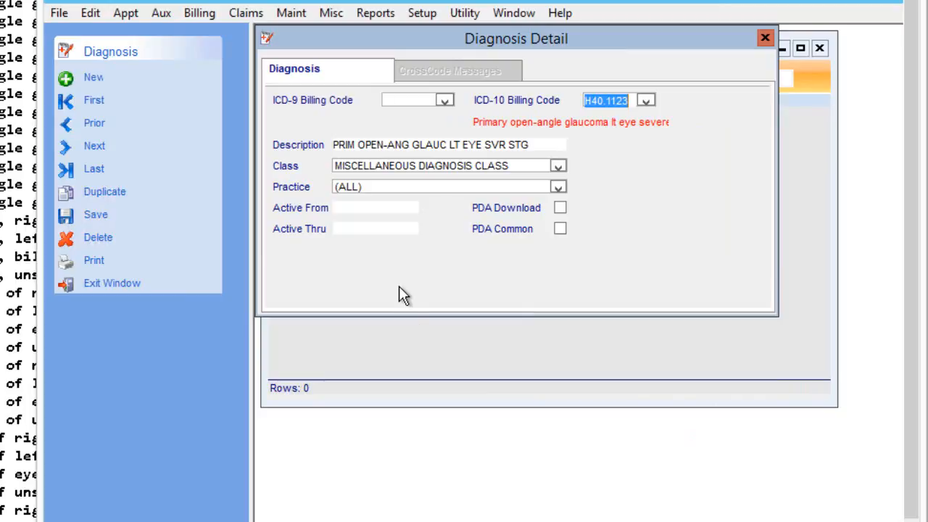
click(102, 217)
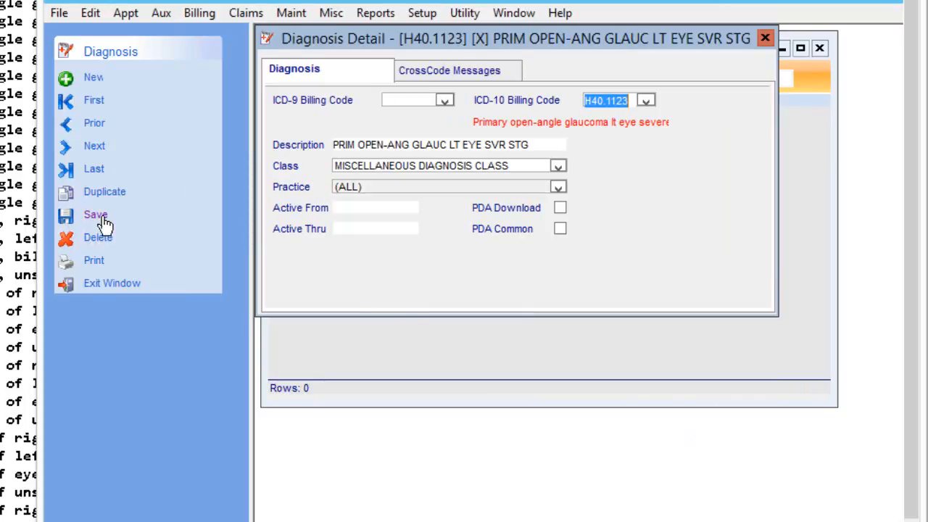
click(765, 38)
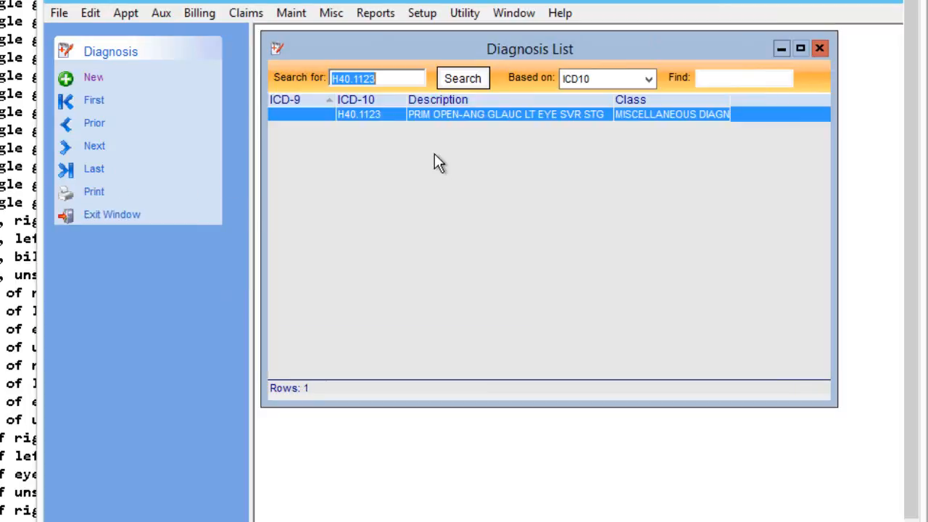
Search the diagnosis list for H40 codes.
text(H40)
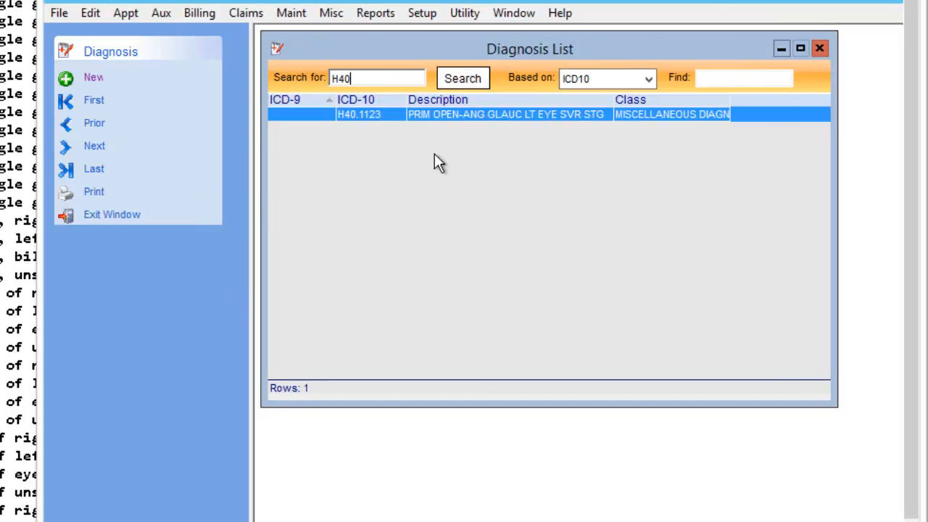
key(Return)
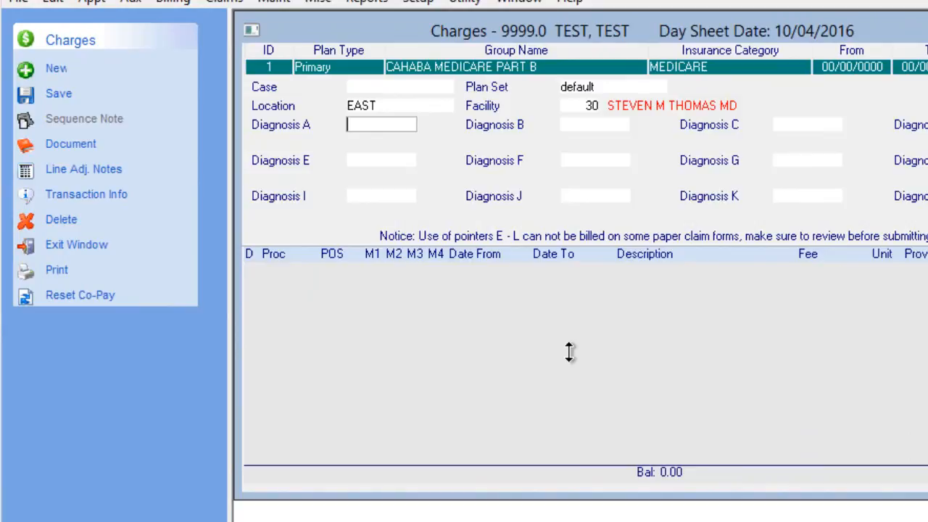
Enter H40.1193 as Diagnosis A on the charge and extend the diagnosis search to all codes.
text(H40.1193)
key(Tab)
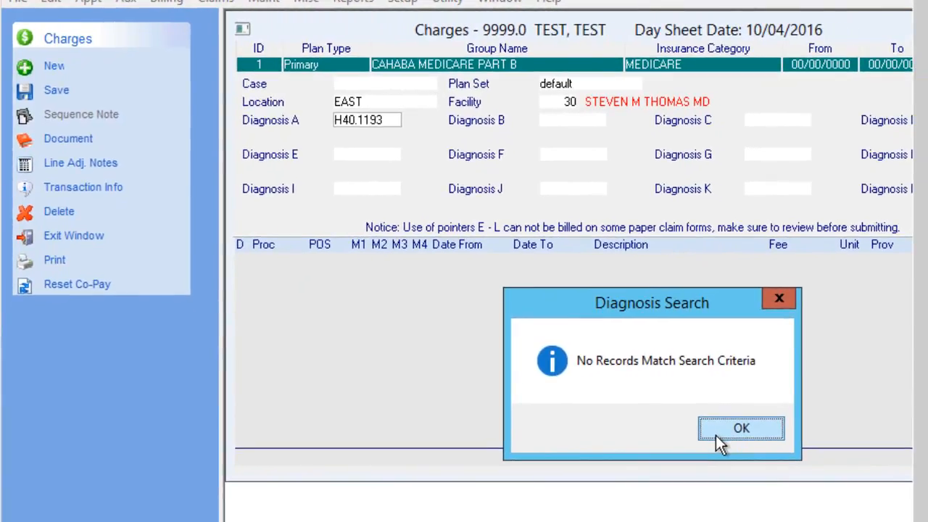
click(715, 435)
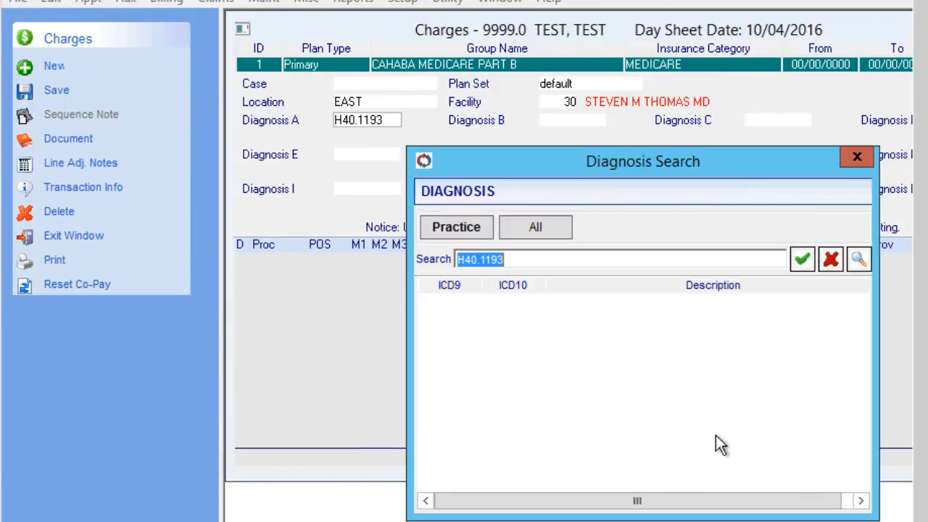
click(535, 230)
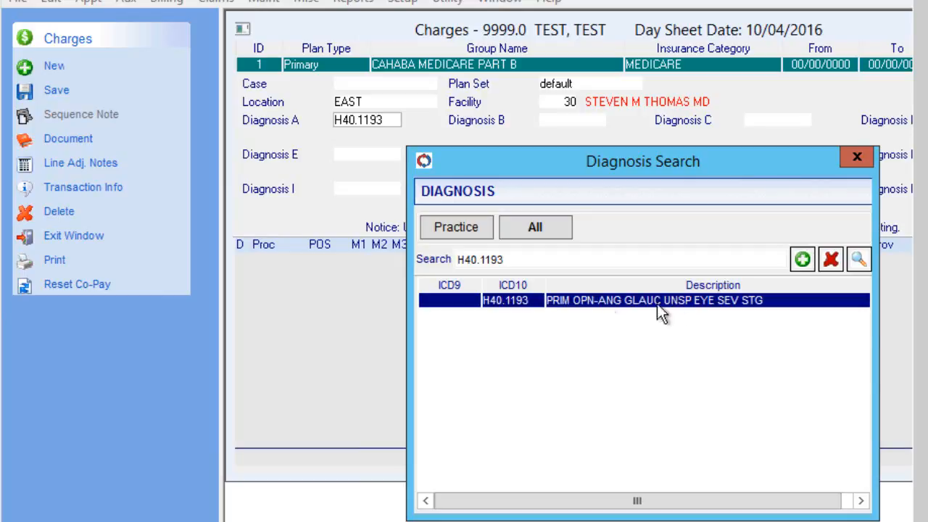
Add H40.1193 to the practice's diagnoses, save its detail record with the supplied description, and close the diagnosis search.
click(798, 261)
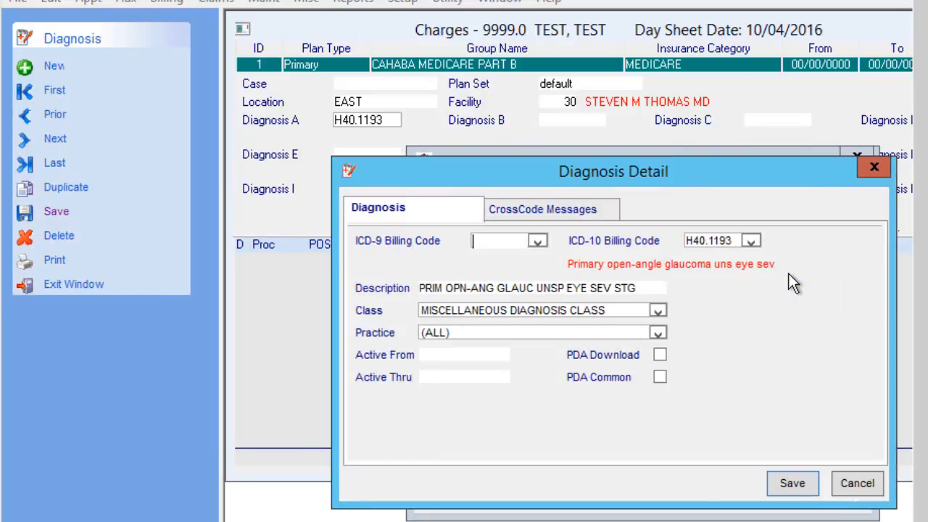
click(638, 289)
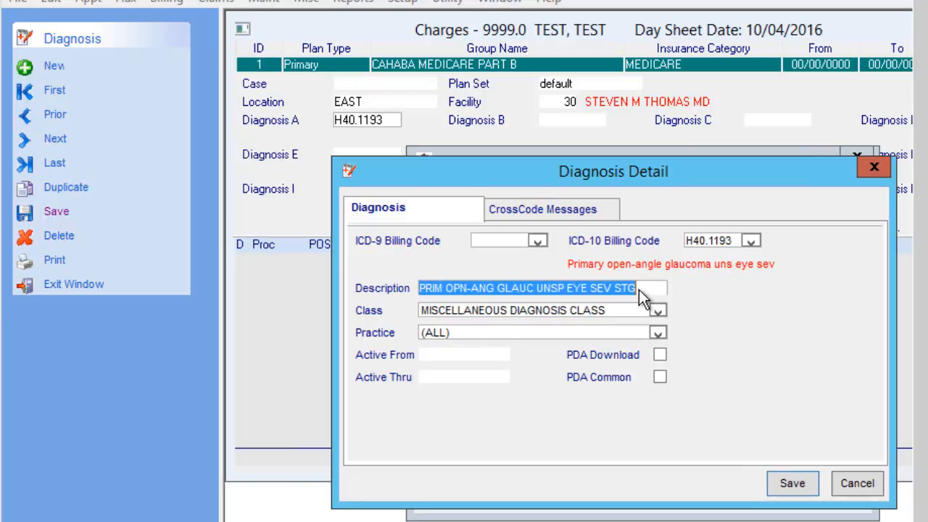
click(792, 484)
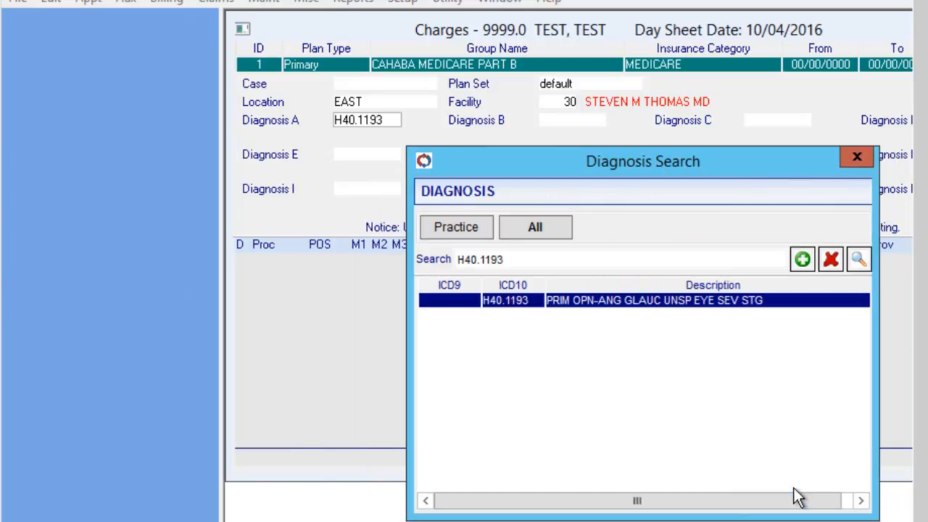
click(857, 157)
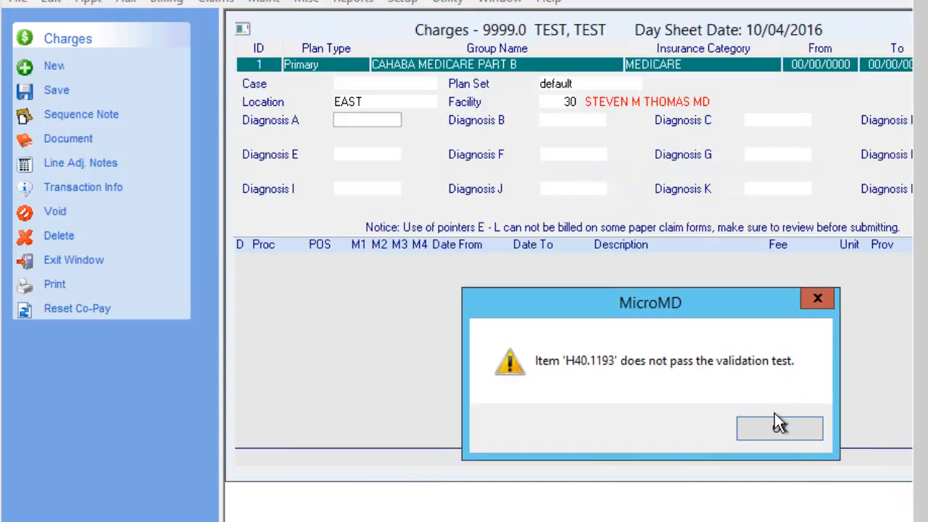
Dismiss the validation message and re-enter H40.1193 as Diagnosis A on the charge.
click(777, 426)
text(H40.119)
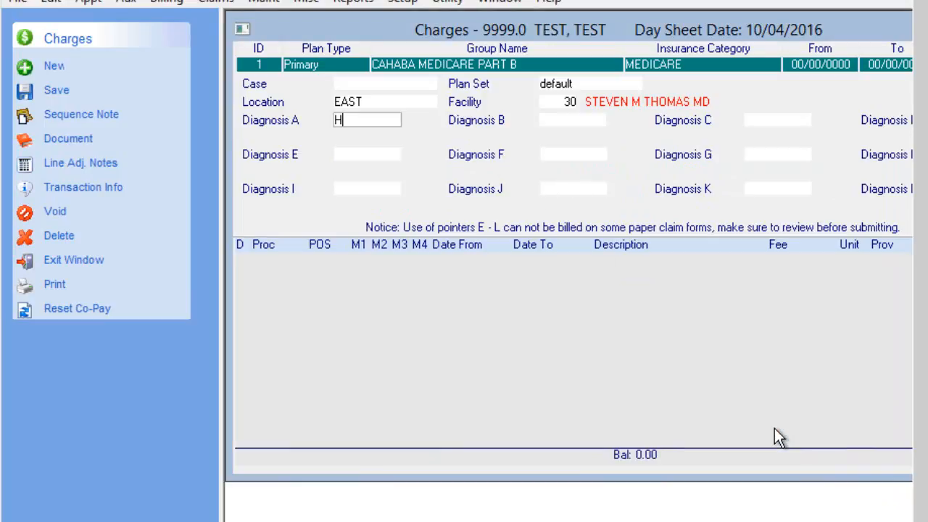
text(3)
key(Tab)
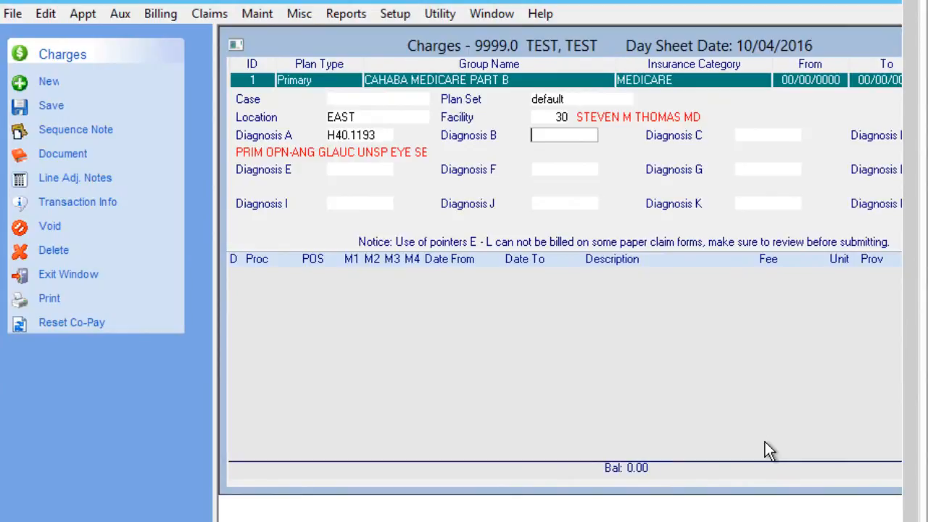
click(261, 13)
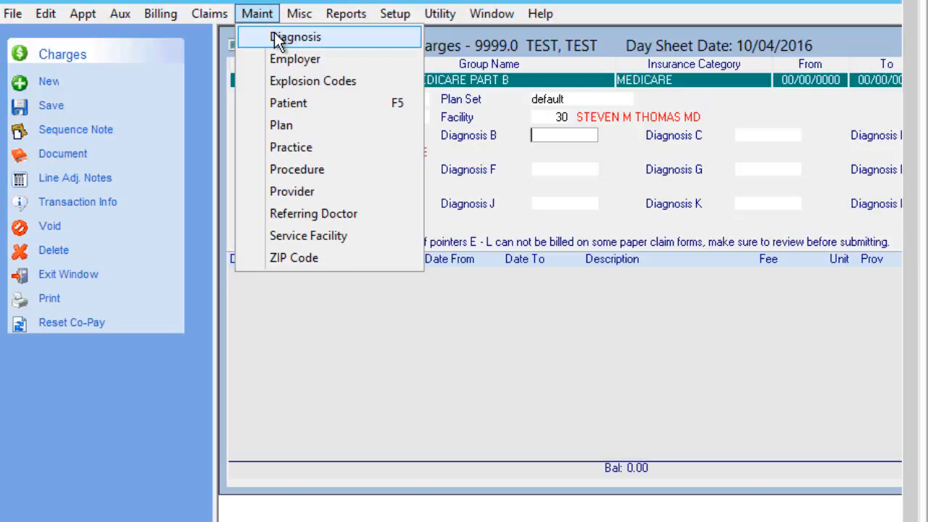
click(611, 167)
Enter H53.049 as Diagnosis B on the charge and look it up among all diagnosis codes.
text(H)
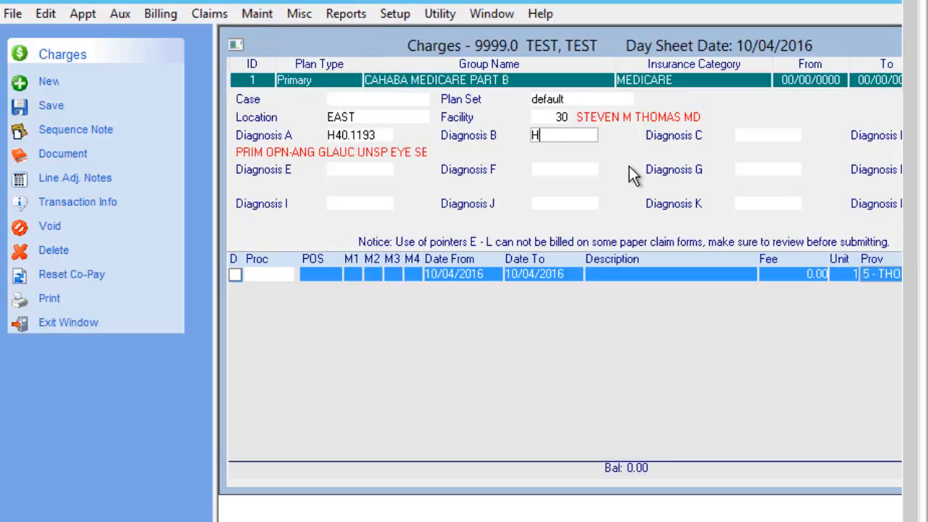
text(53.049)
key(Tab)
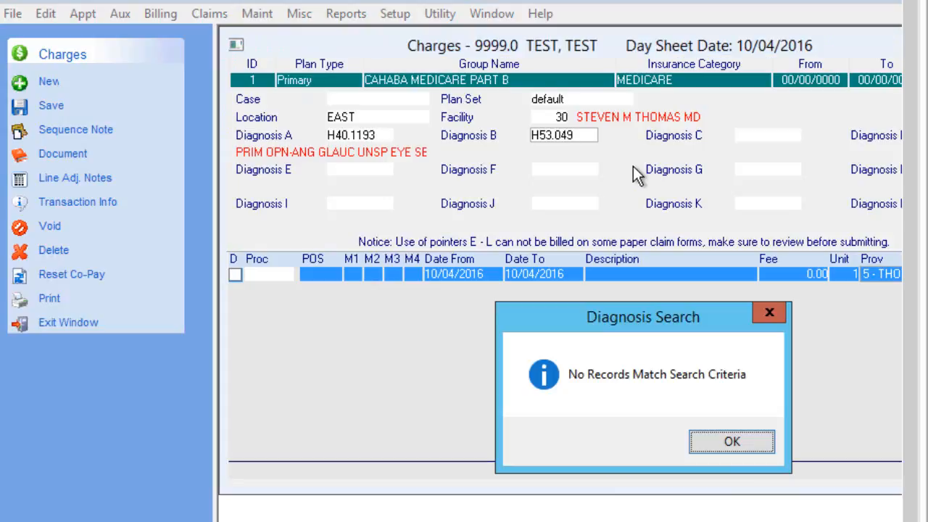
click(731, 442)
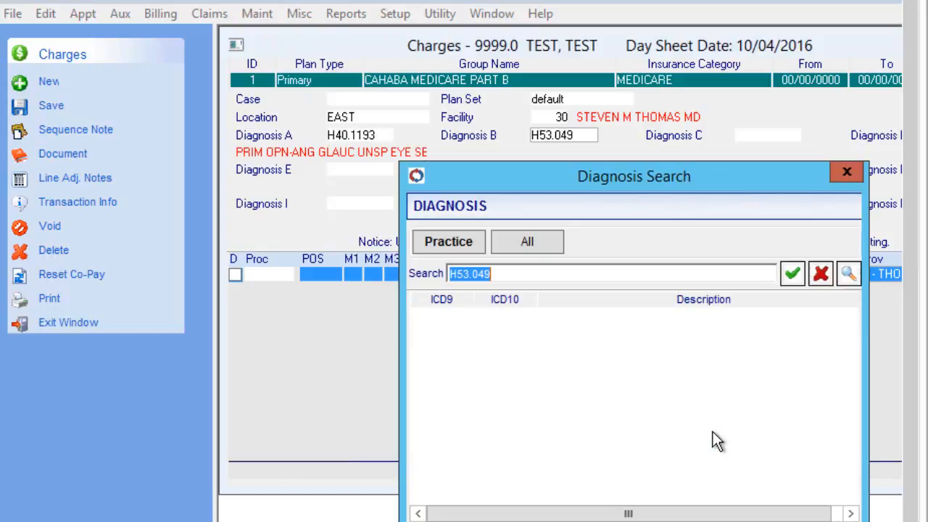
click(554, 243)
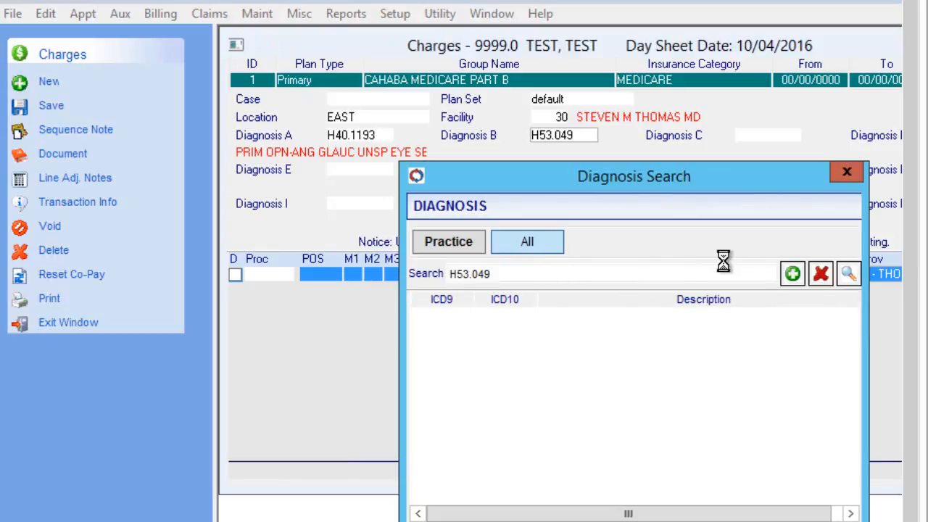
Add and save H53.049 to the practice's diagnoses, and pick it from the practice list for Diagnosis B.
click(792, 274)
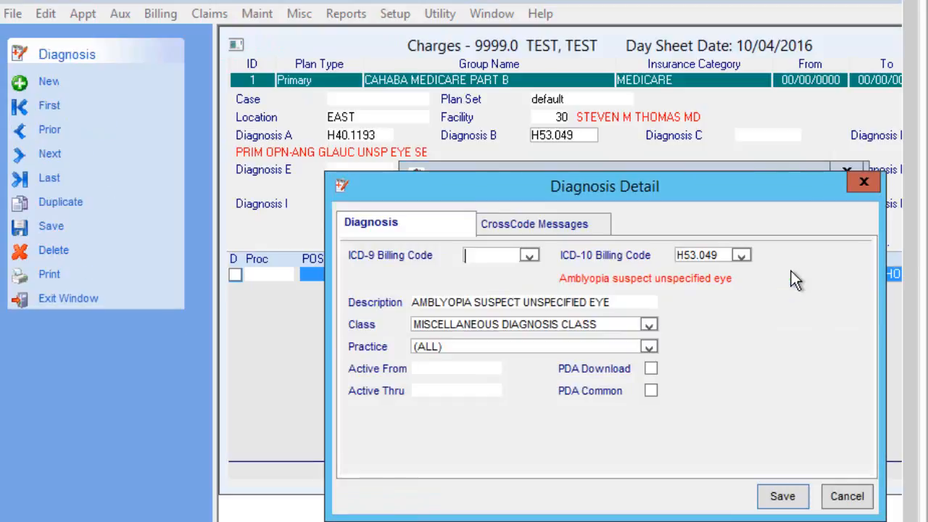
click(780, 499)
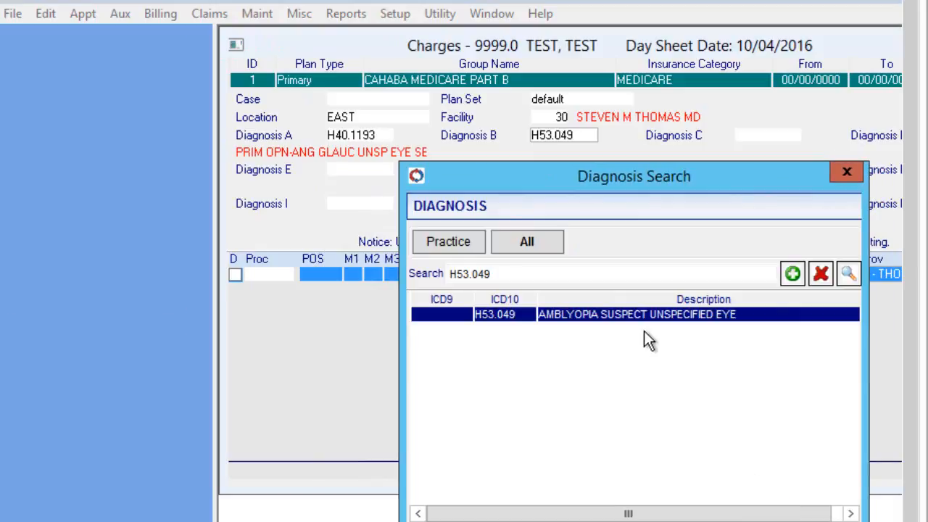
click(457, 245)
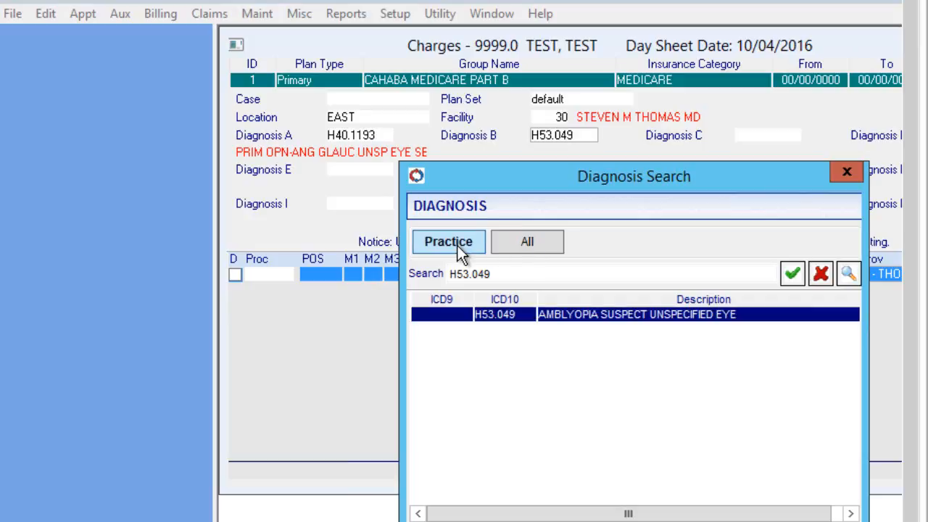
double_click(569, 317)
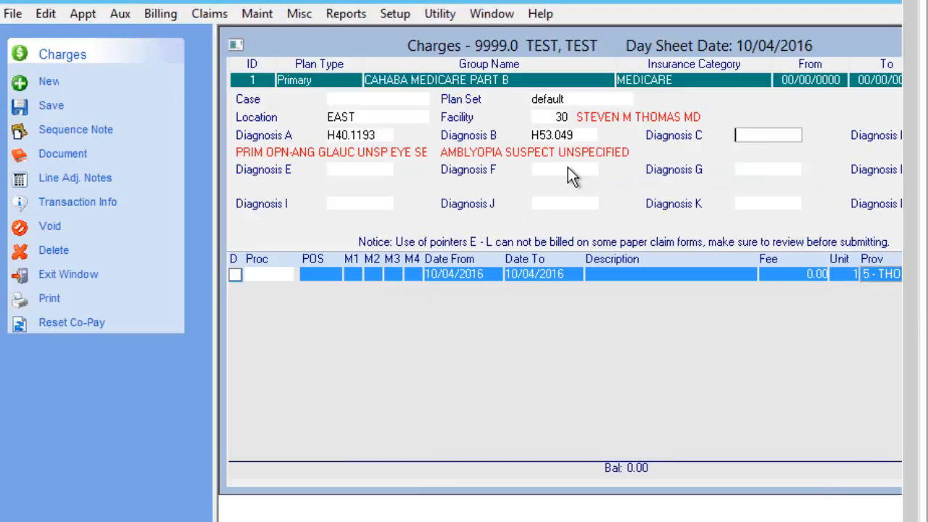
Enter H53.049 as Diagnosis C on the charge.
text(H53.049)
key(Tab)
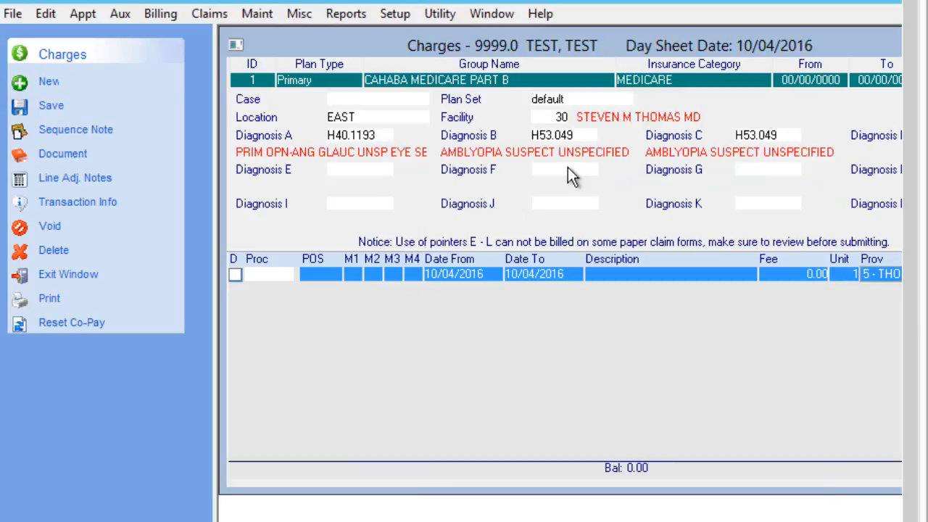
Select the whole code in the Diagnosis C field.
double_click(780, 140)
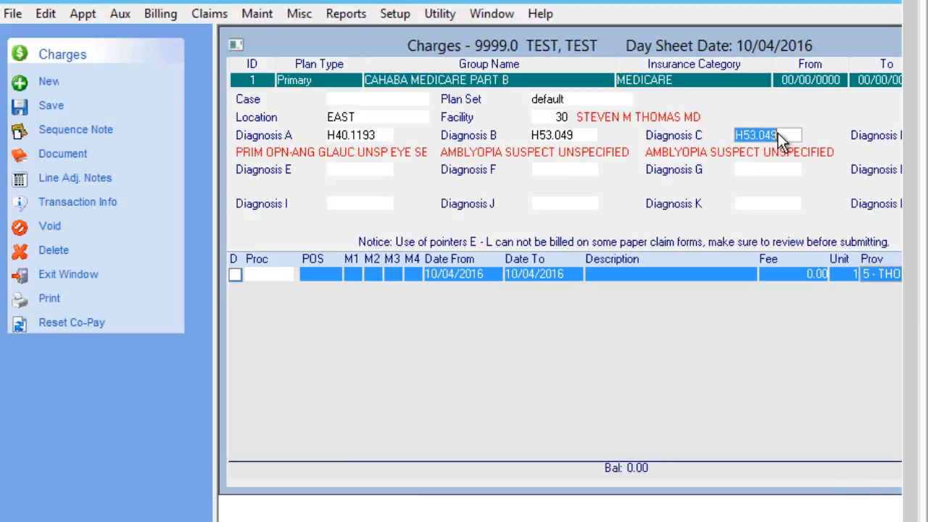